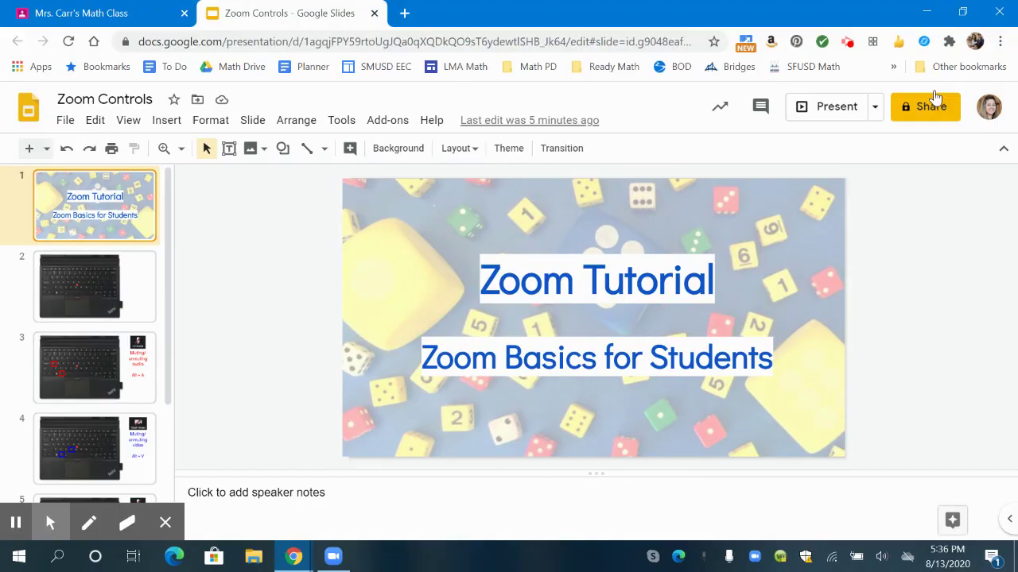
# - Switch from the slides to Zoom and join the password-protected meeting with video and computer audio
pyautogui.click(914, 13)
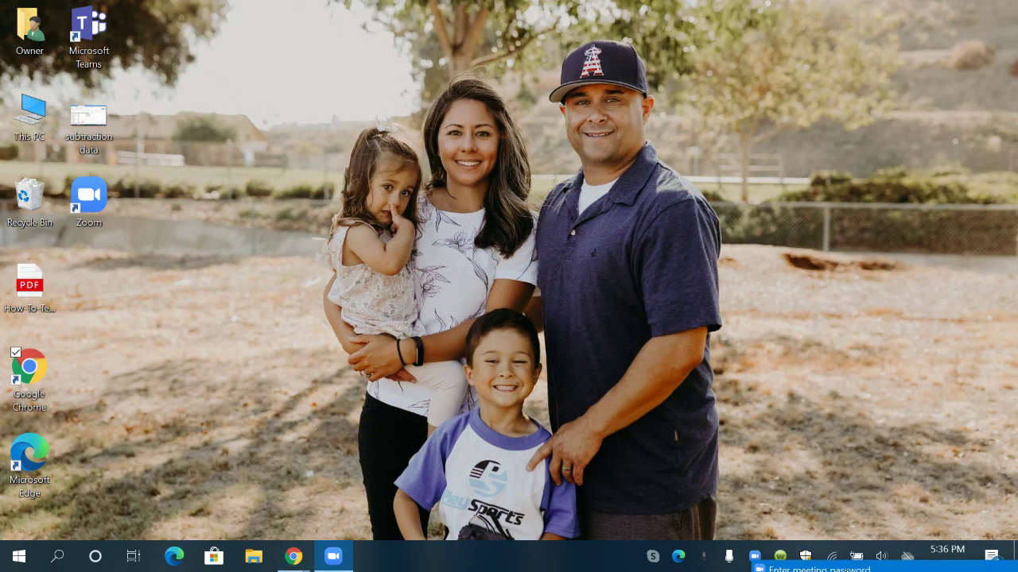
pyautogui.moveTo(518, 205); pyautogui.dragTo(498, 126)
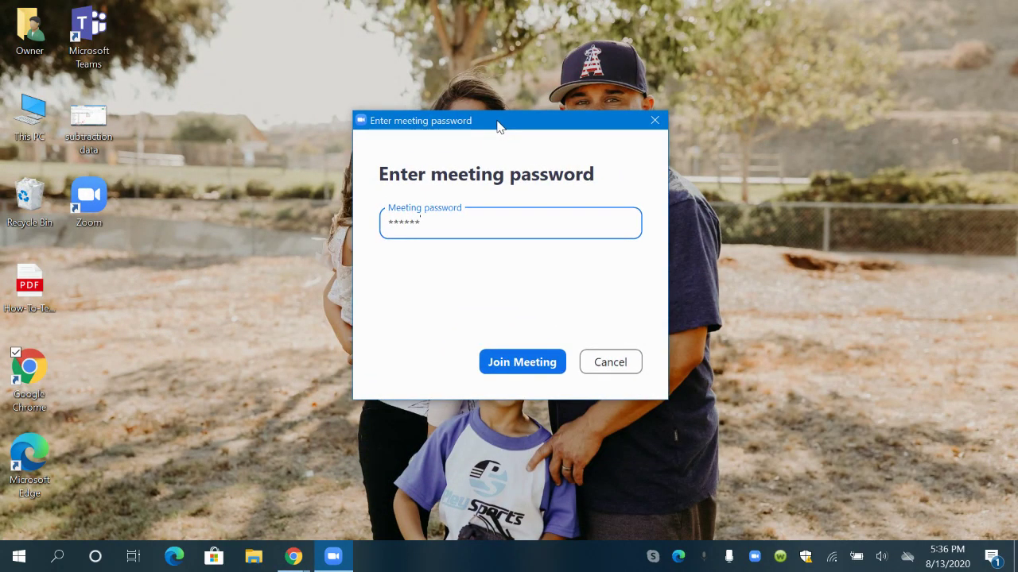
pyautogui.click(496, 365)
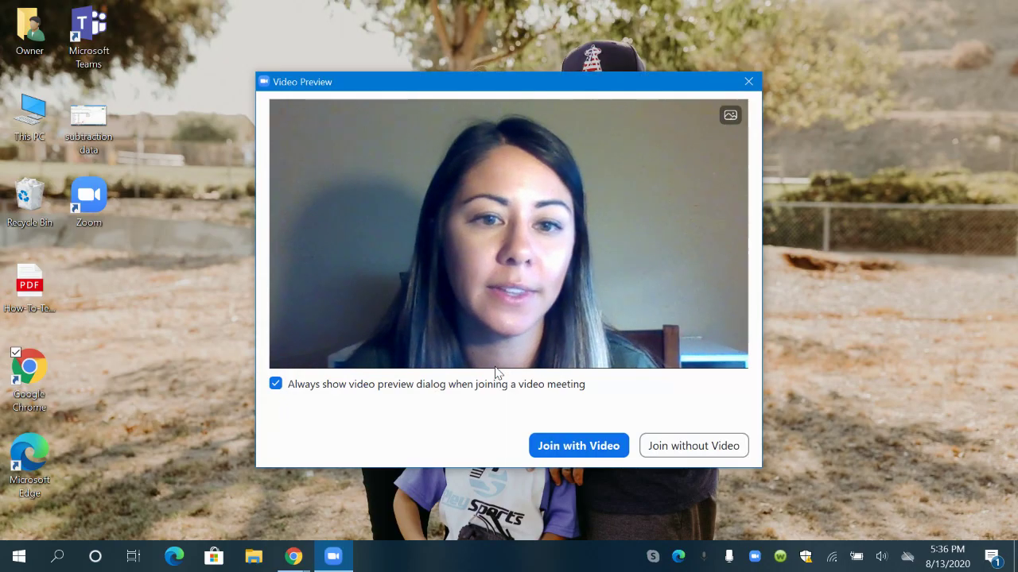
pyautogui.click(543, 453)
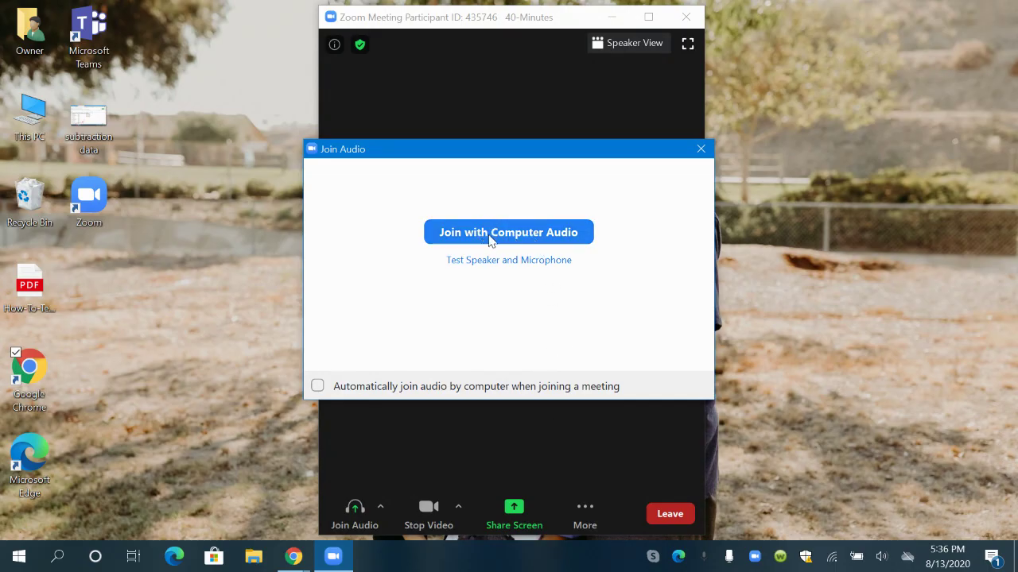
pyautogui.click(489, 232)
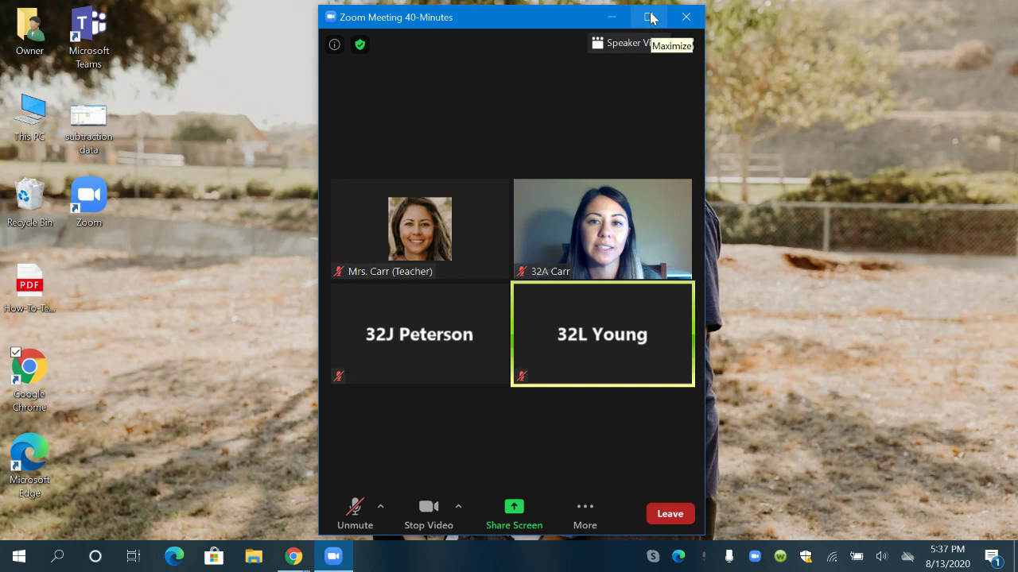
# - Maximize the meeting window so the gallery of participants fills the desktop
pyautogui.click(649, 18)
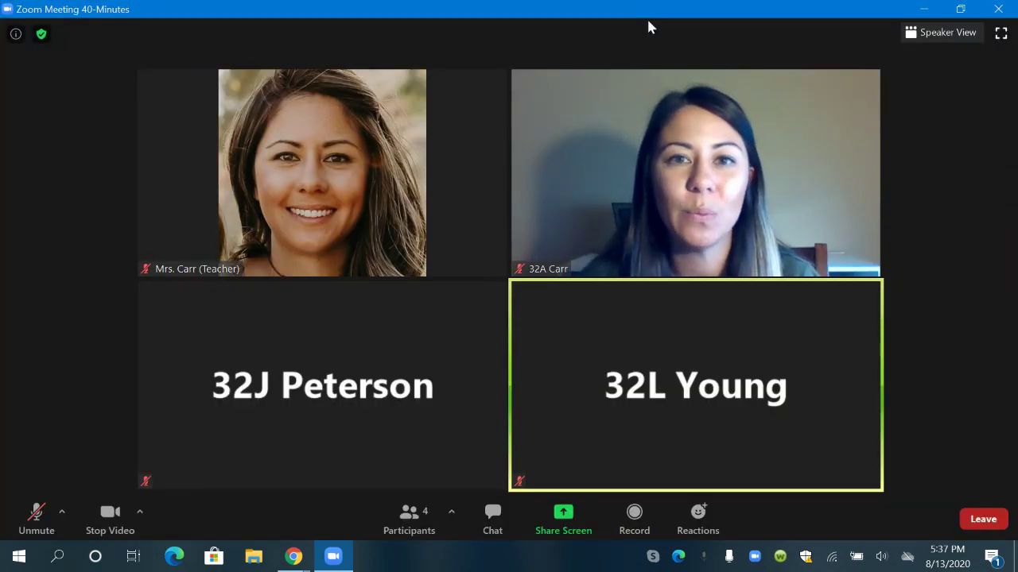
pyautogui.moveTo(646, 107)
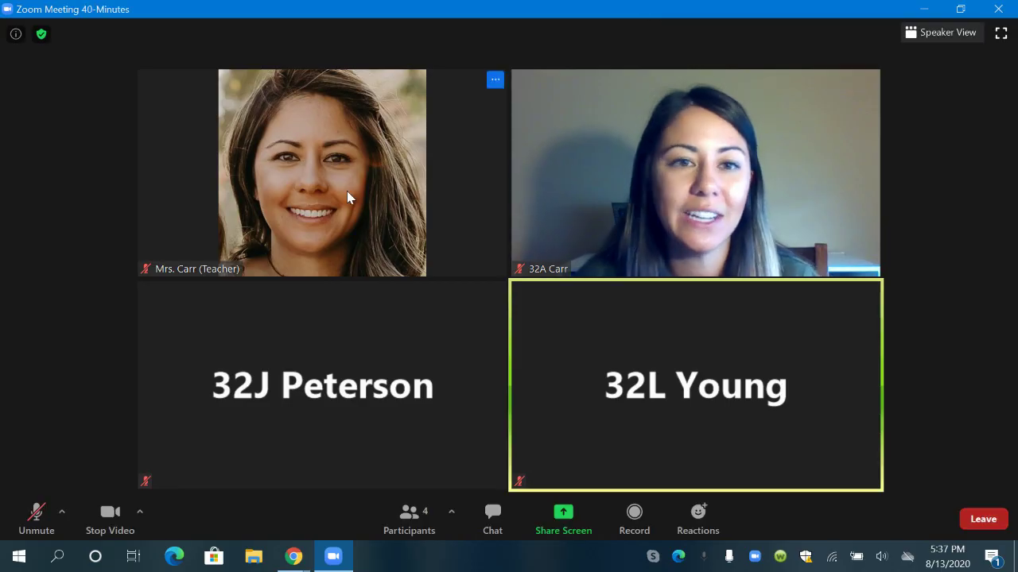
pyautogui.moveTo(368, 469)
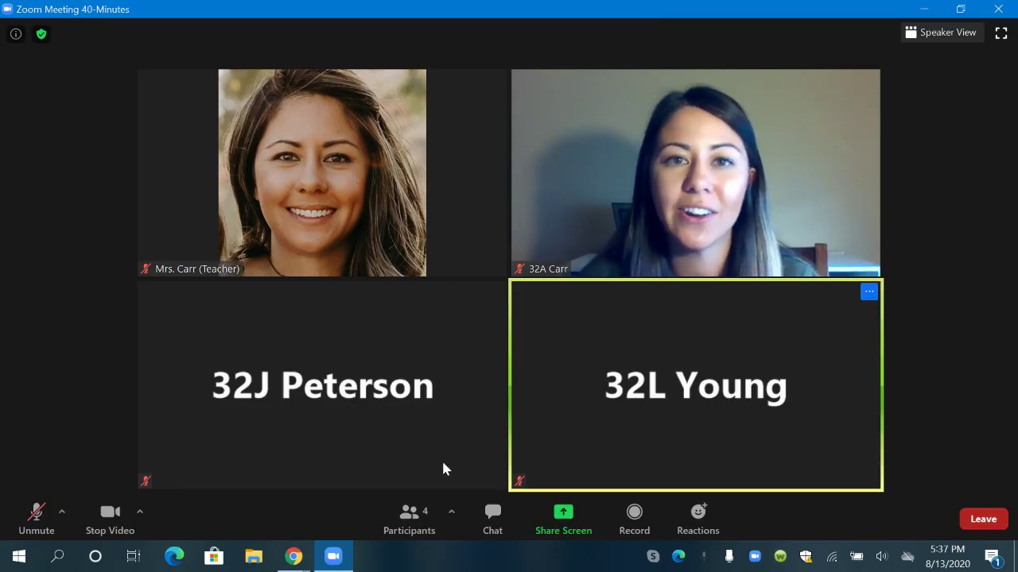
pyautogui.moveTo(589, 430)
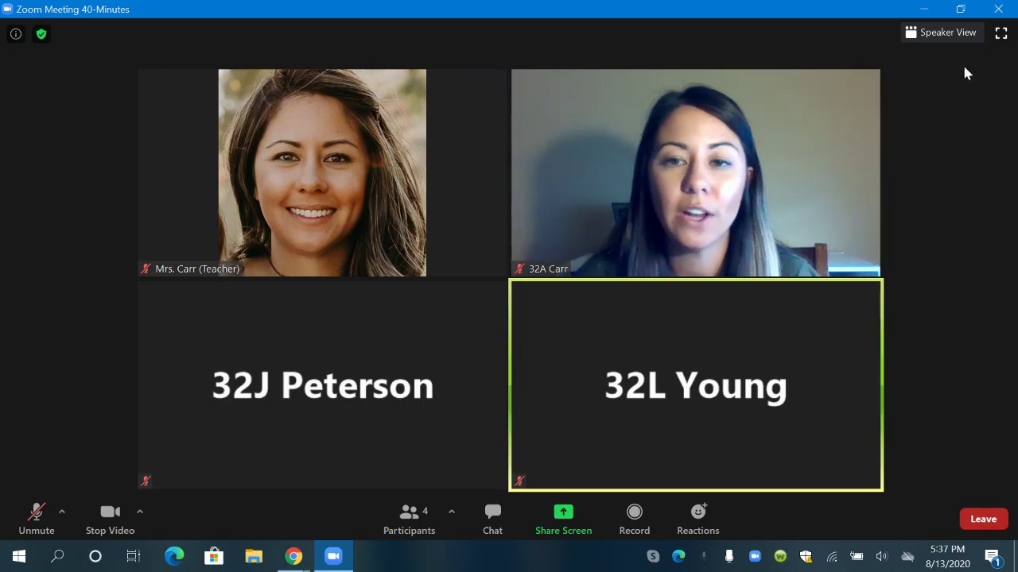
# - Minimize the meeting to its floating video thumbnail, and restore it to the maximized window
pyautogui.click(924, 9)
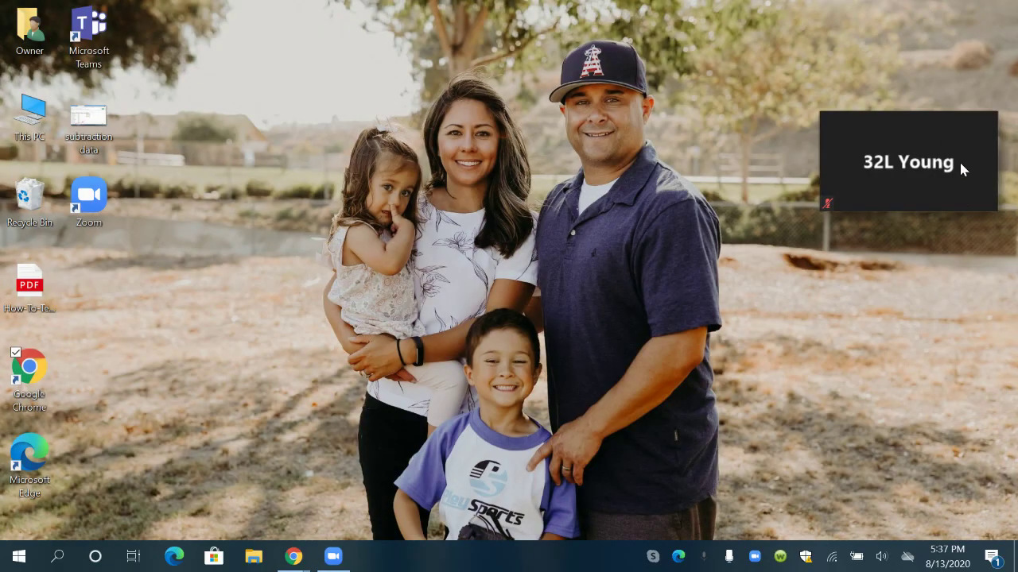
pyautogui.moveTo(918, 155)
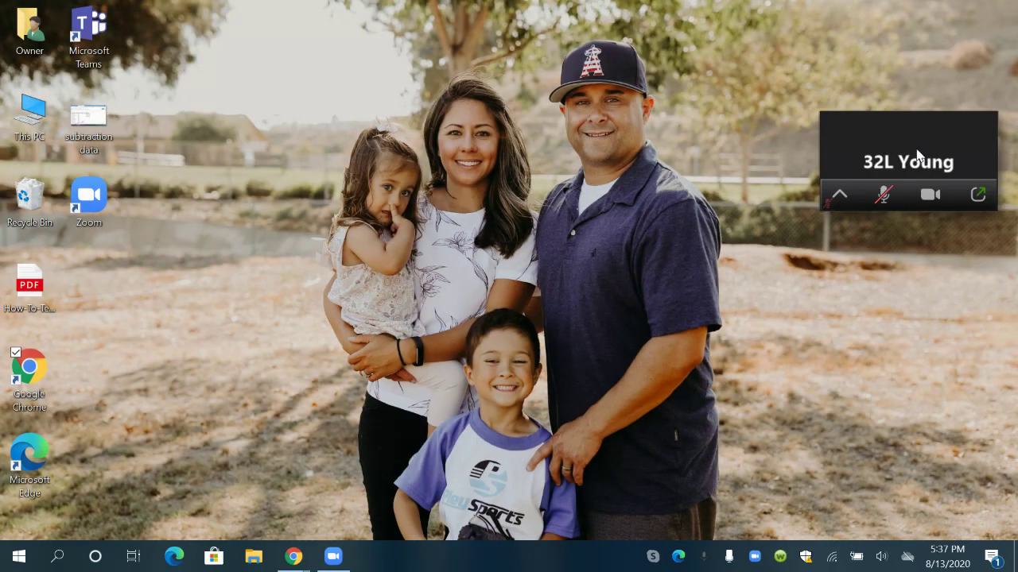
pyautogui.click(977, 196)
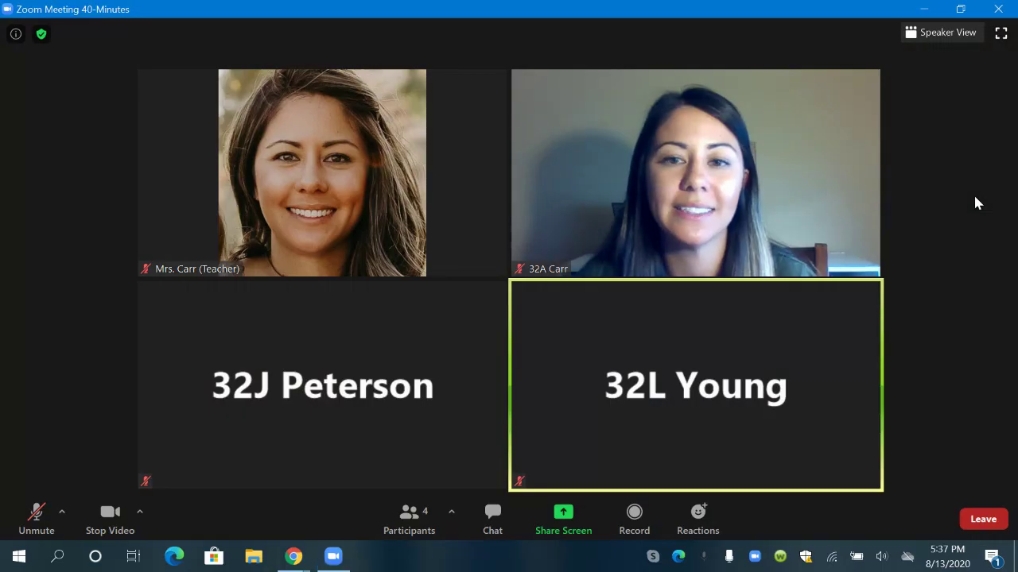
# - Show the meeting in full screen, reveal its controls, and exit full screen
pyautogui.click(1000, 34)
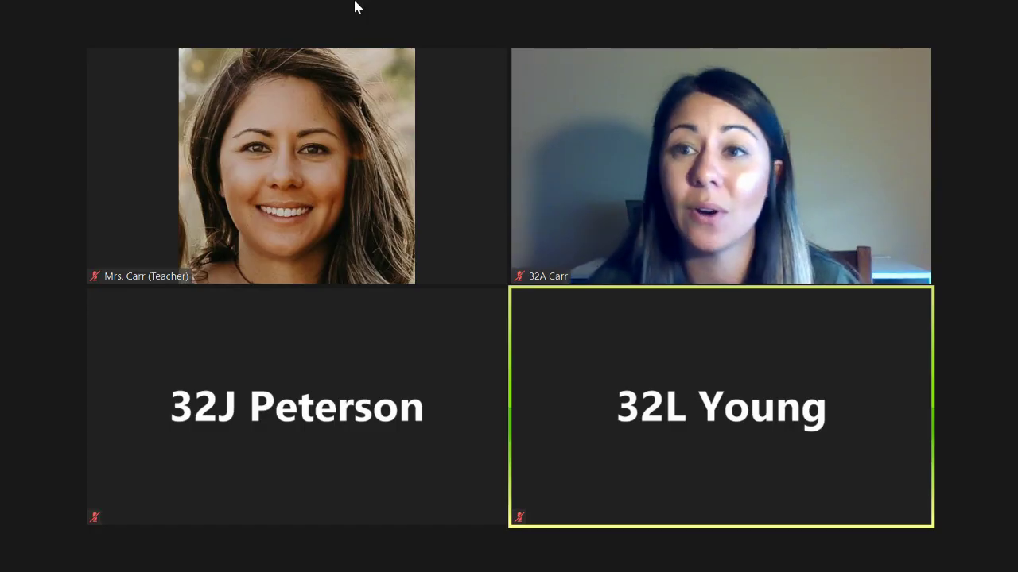
pyautogui.moveTo(448, 34)
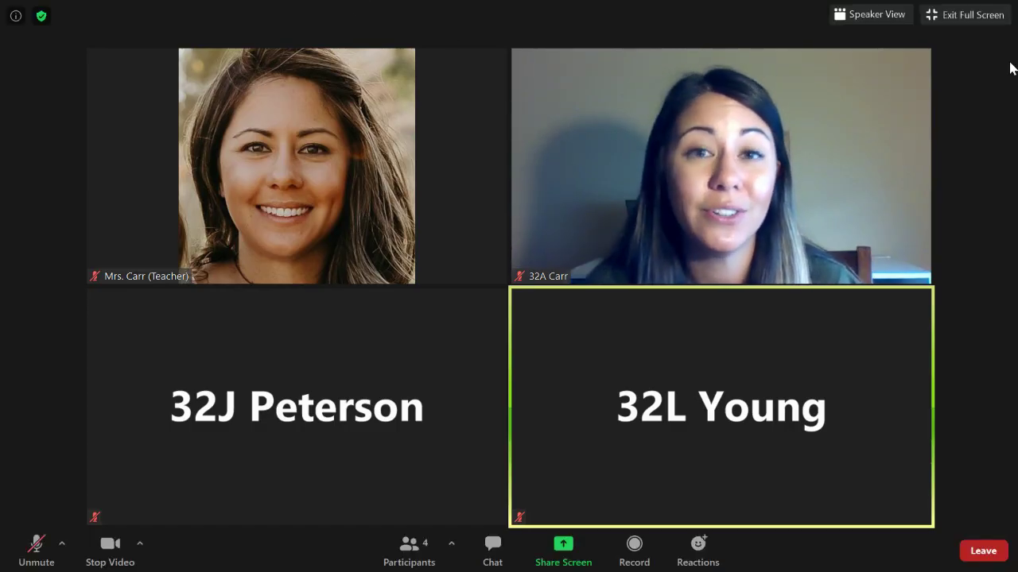
pyautogui.click(958, 25)
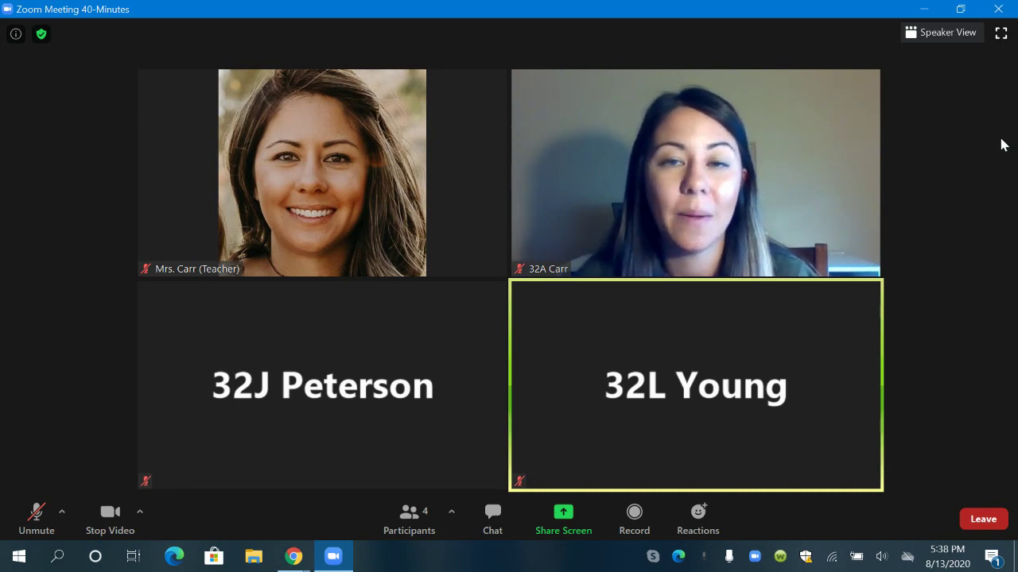
# - Change the meeting layout to Speaker View and return it to Gallery View
pyautogui.moveTo(844, 197)
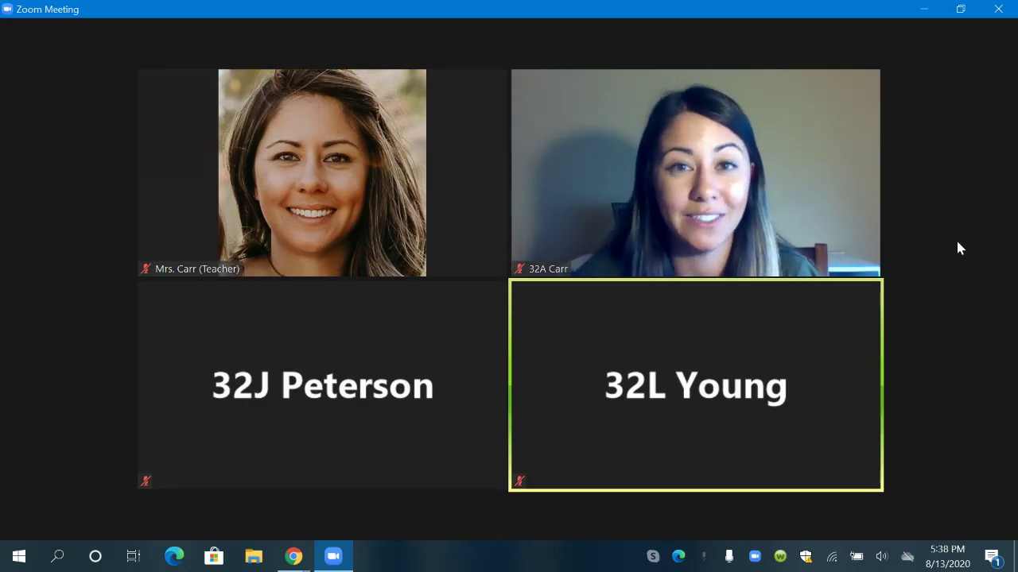
pyautogui.moveTo(963, 220)
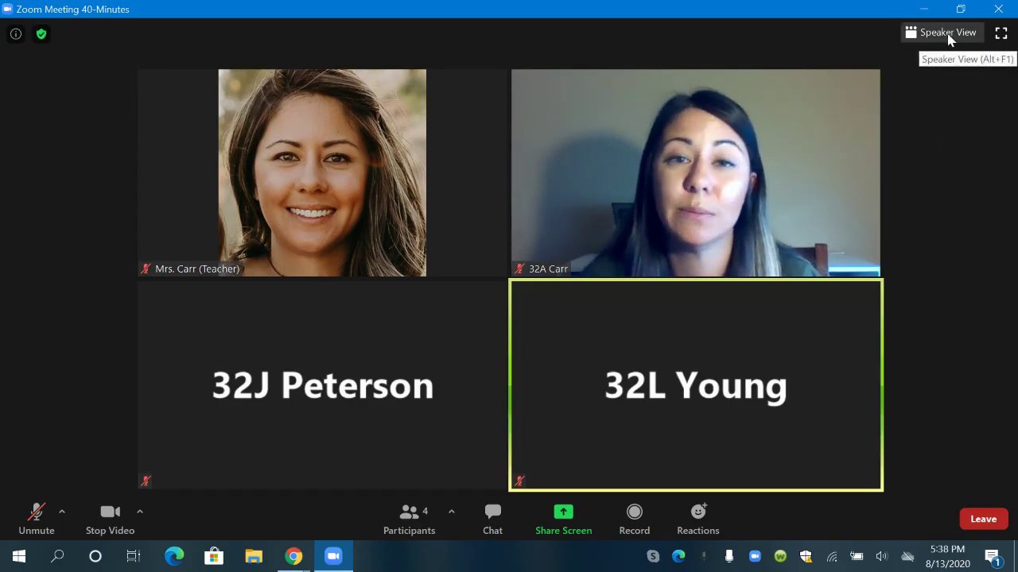
pyautogui.click(948, 38)
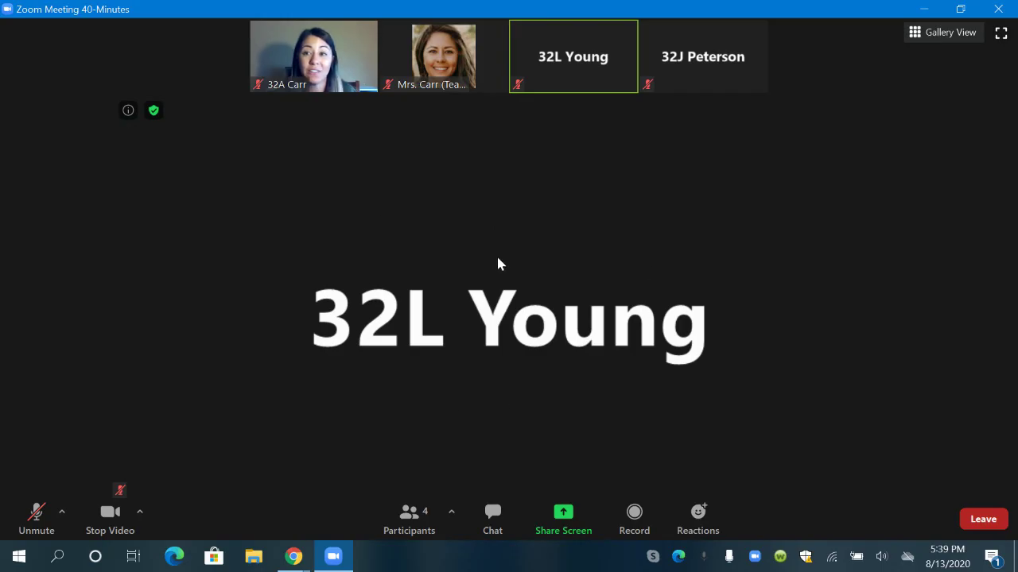
pyautogui.click(950, 36)
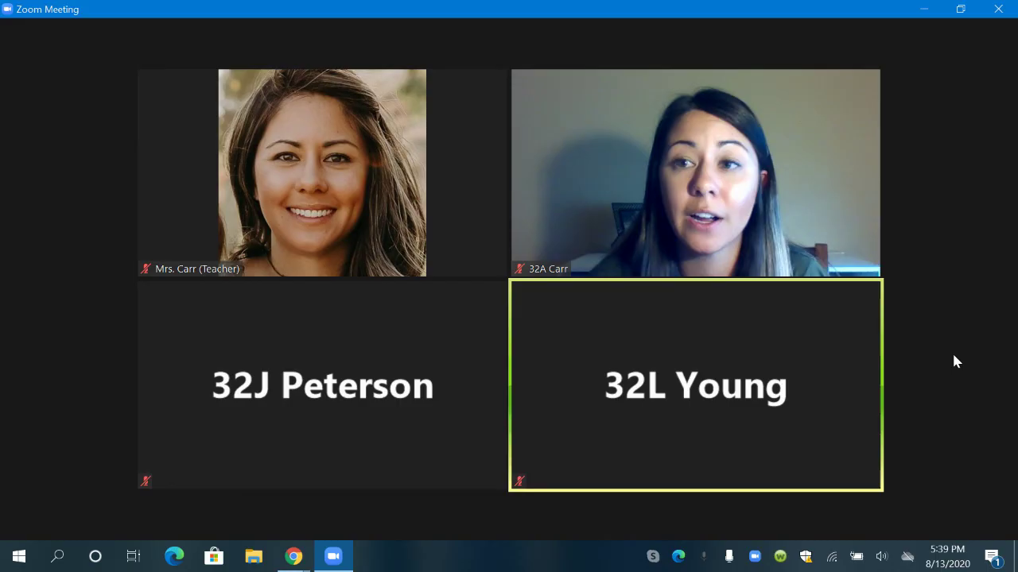
# - Enter full screen mode once more from Gallery View and leave it again
pyautogui.moveTo(954, 360)
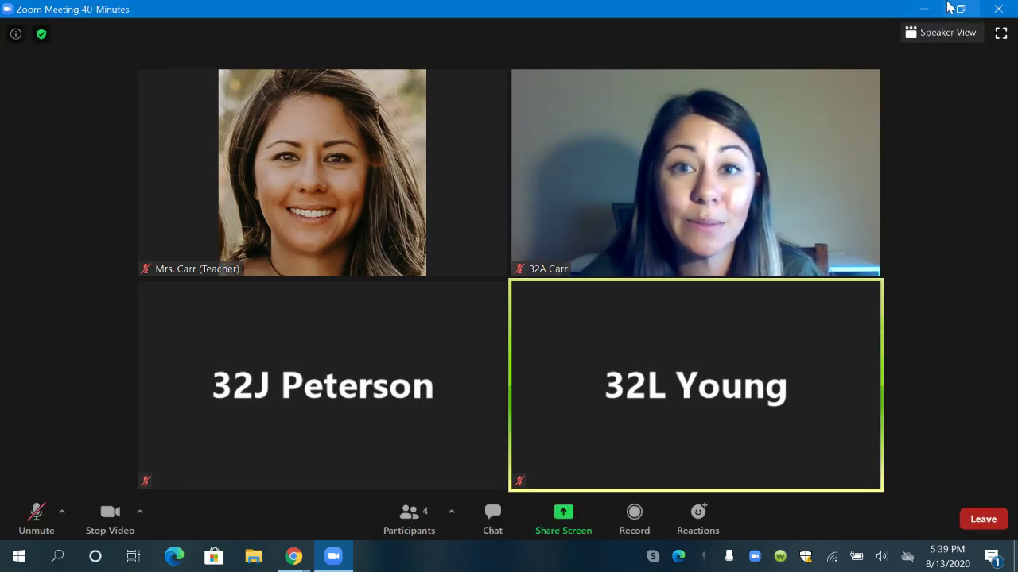
pyautogui.click(1000, 32)
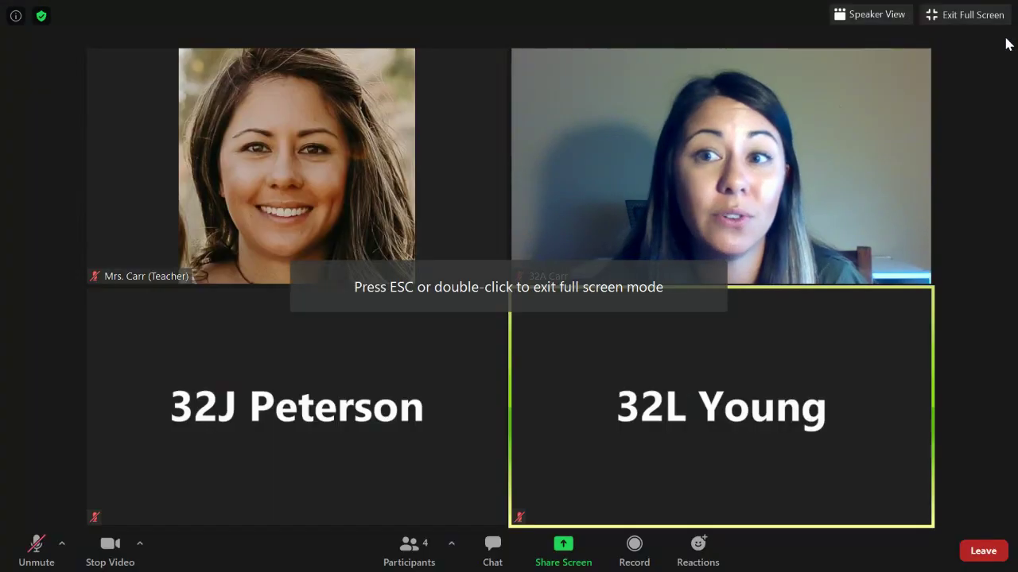
pyautogui.click(969, 15)
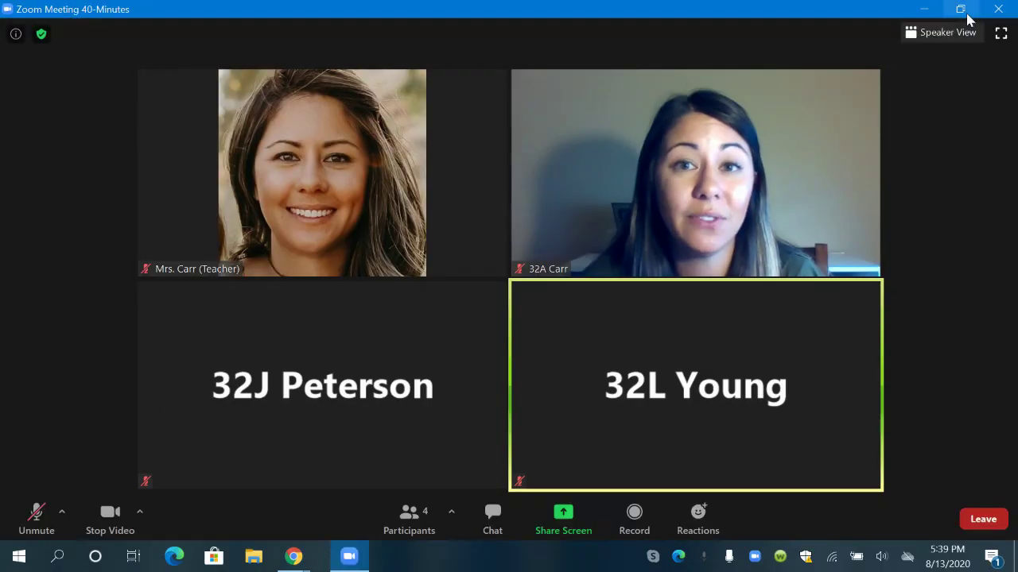
# - Minimize the meeting to its floating thumbnail and switch to Chrome to view the math class page in Google Classroom
pyautogui.click(924, 11)
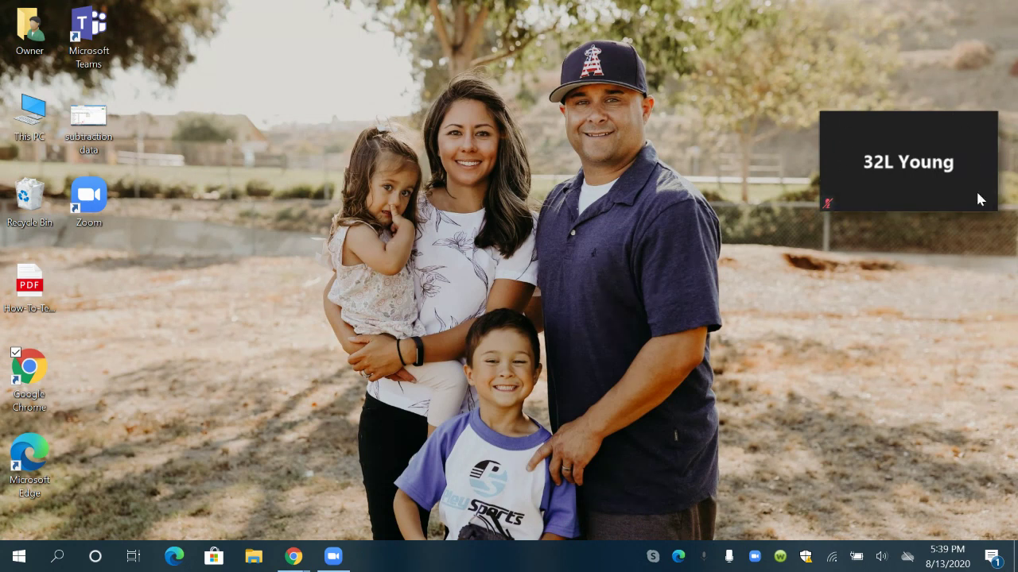
pyautogui.moveTo(954, 212)
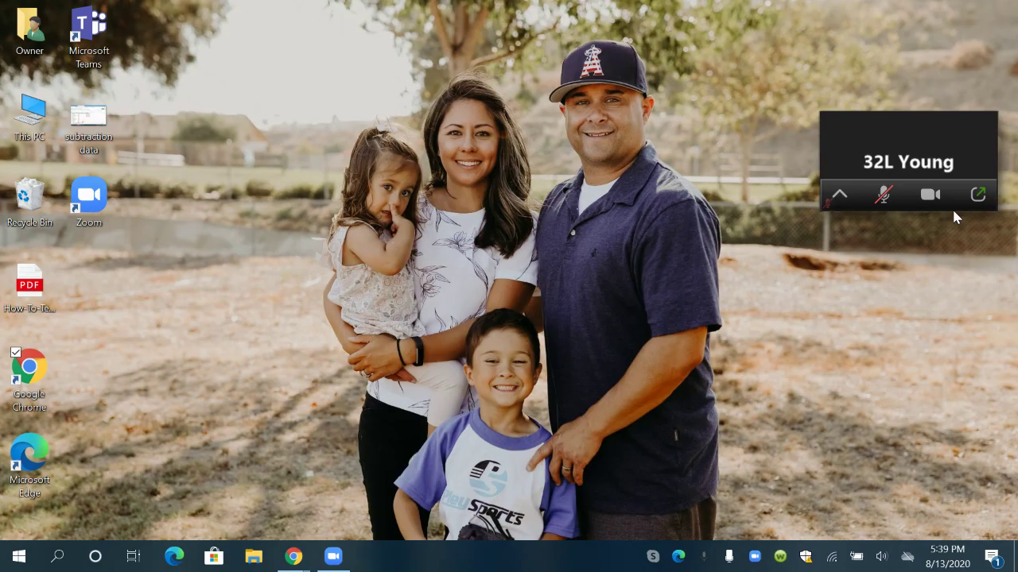
pyautogui.moveTo(293, 556)
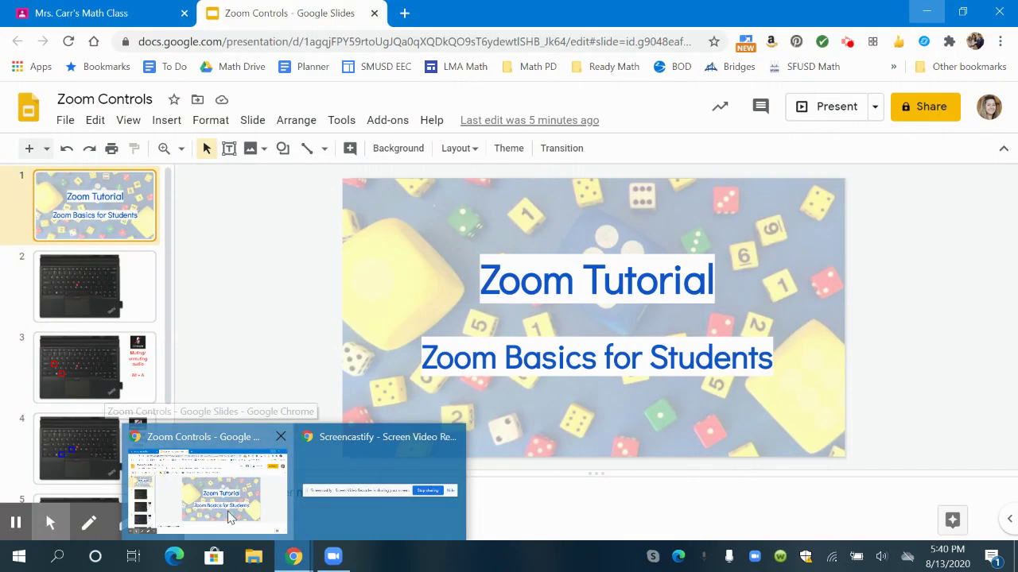
pyautogui.click(230, 518)
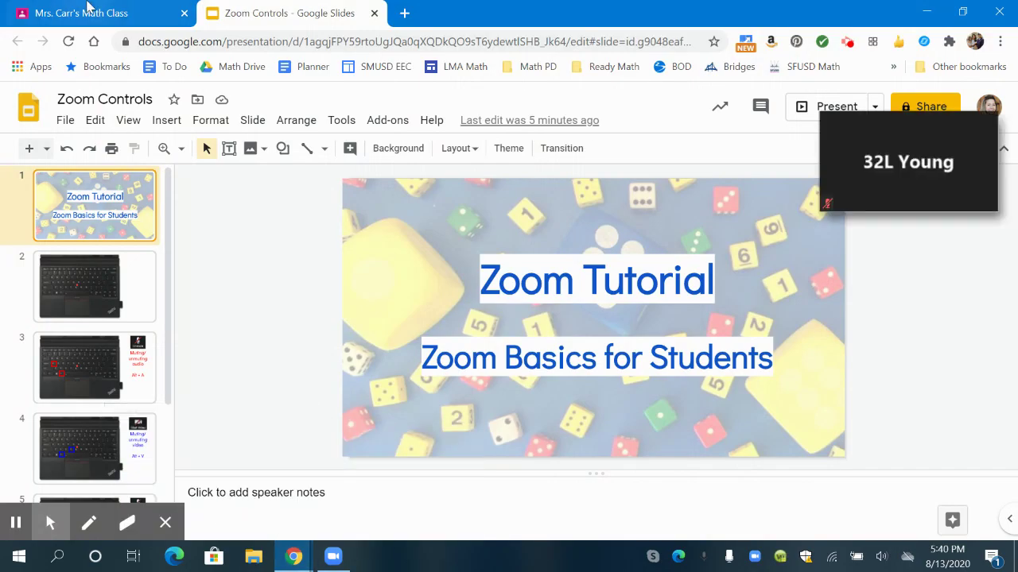
pyautogui.click(90, 10)
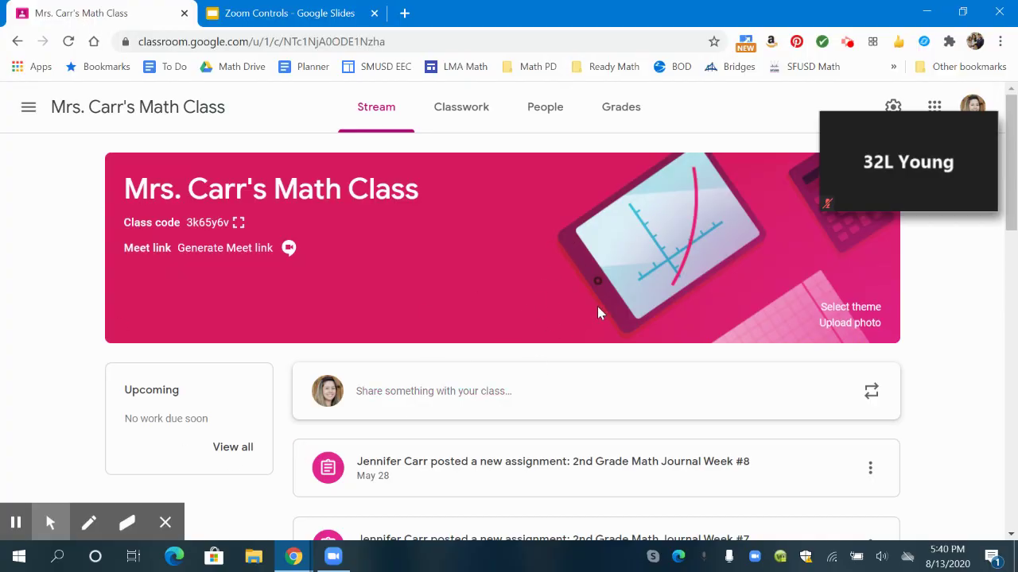
# - Minimize Chrome and restore the Zoom meeting from its floating thumbnail to the full window
pyautogui.moveTo(926, 131)
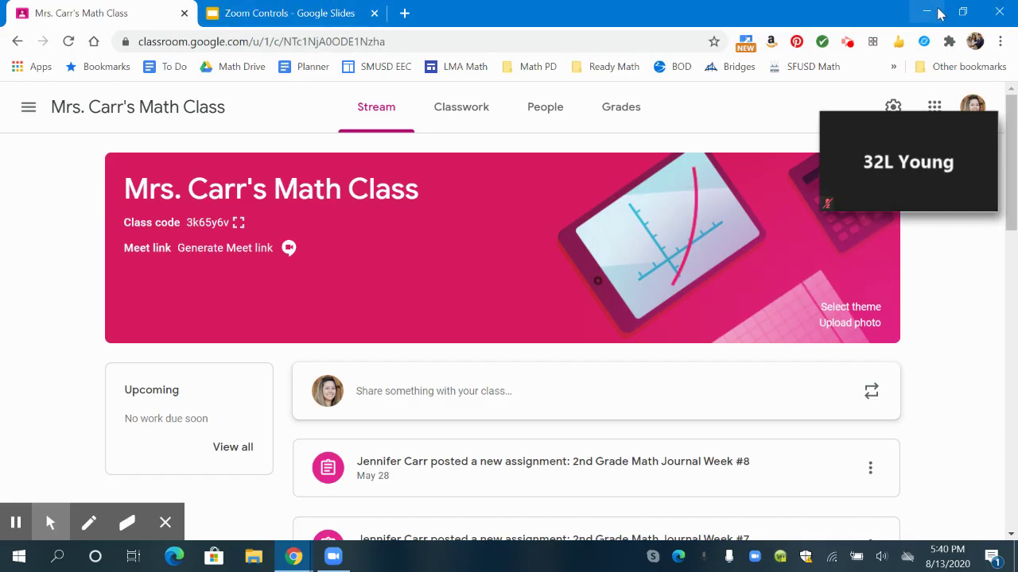
pyautogui.click(926, 14)
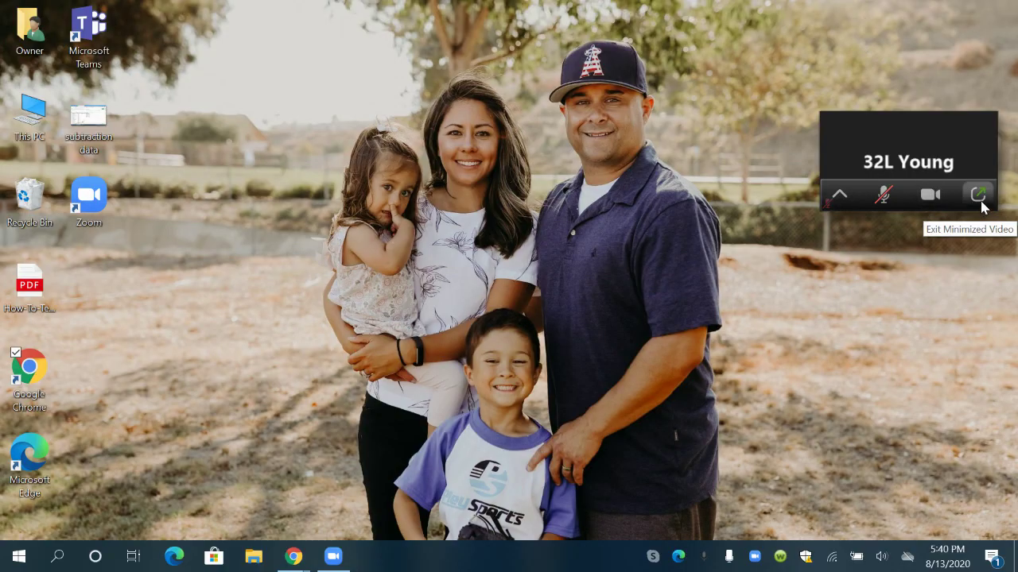
pyautogui.click(980, 196)
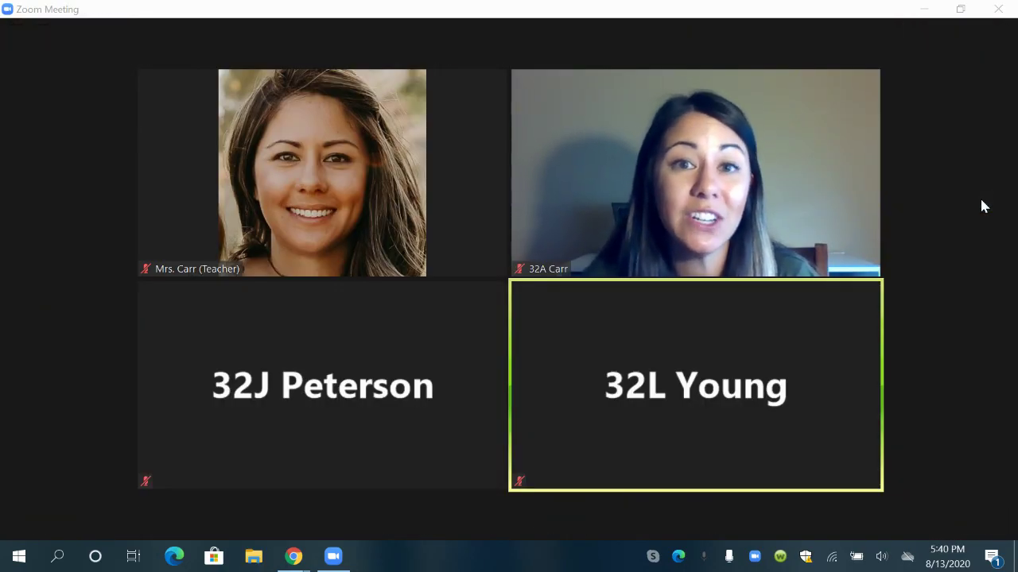
# - Unmute the microphone in the meeting and mute it again
pyautogui.moveTo(89, 533)
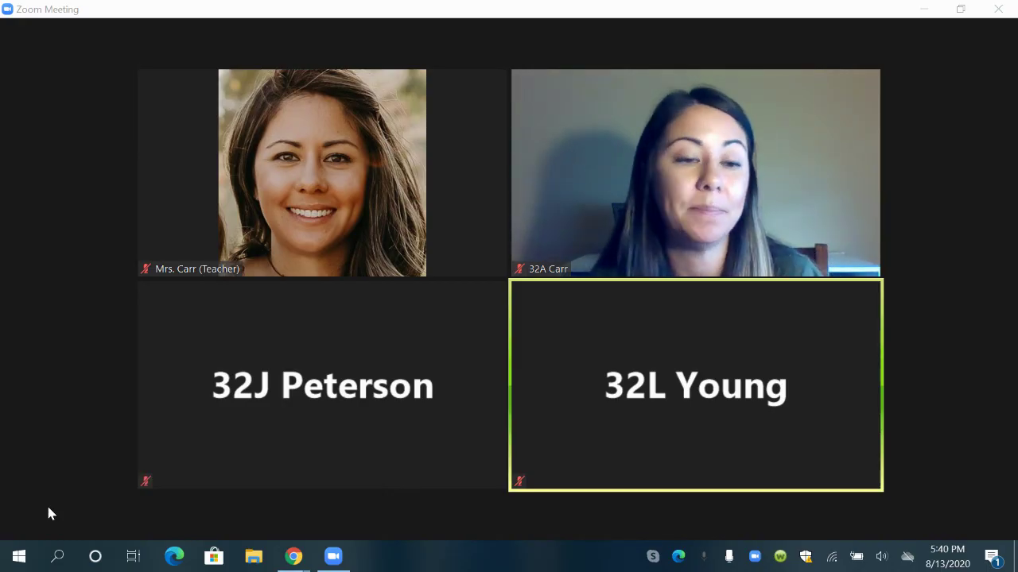
pyautogui.moveTo(44, 501)
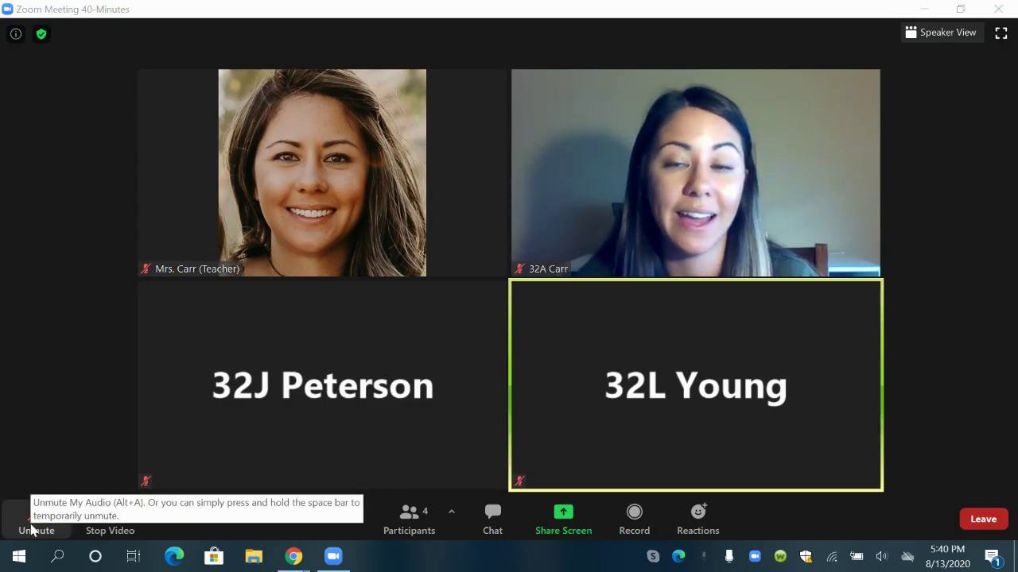
pyautogui.click(30, 531)
pyautogui.click(30, 531)
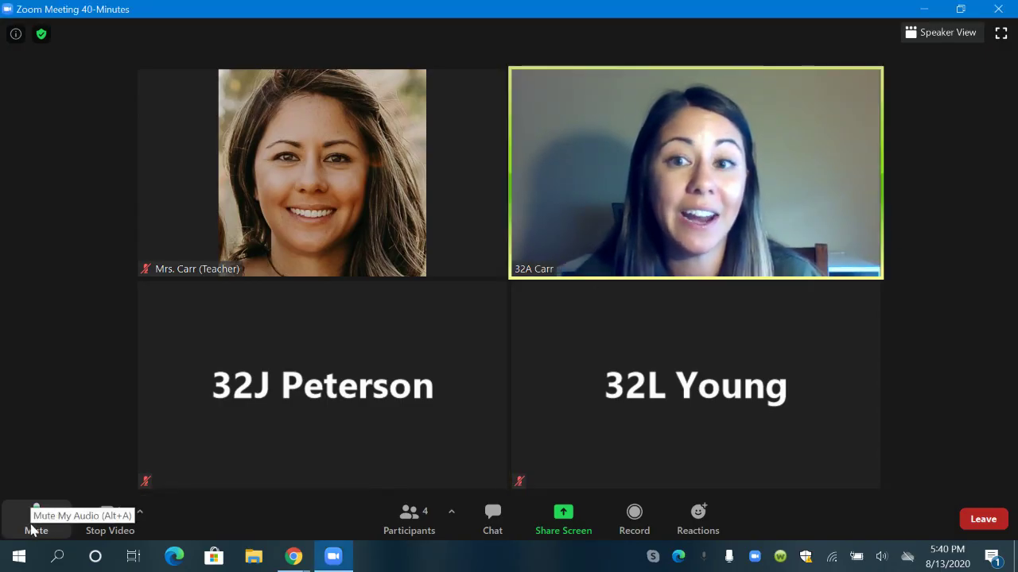
pyautogui.click(30, 532)
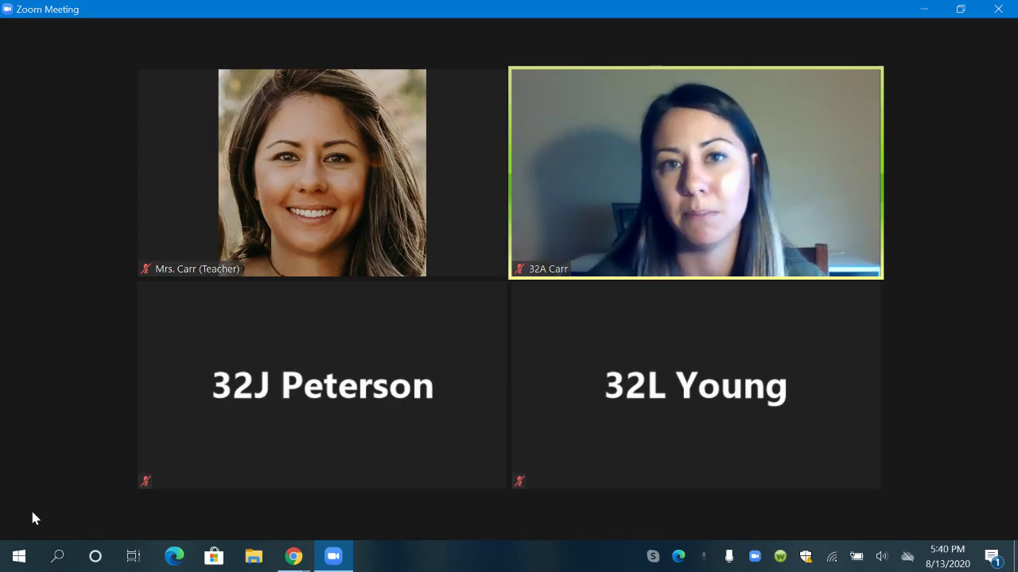
pyautogui.moveTo(29, 508)
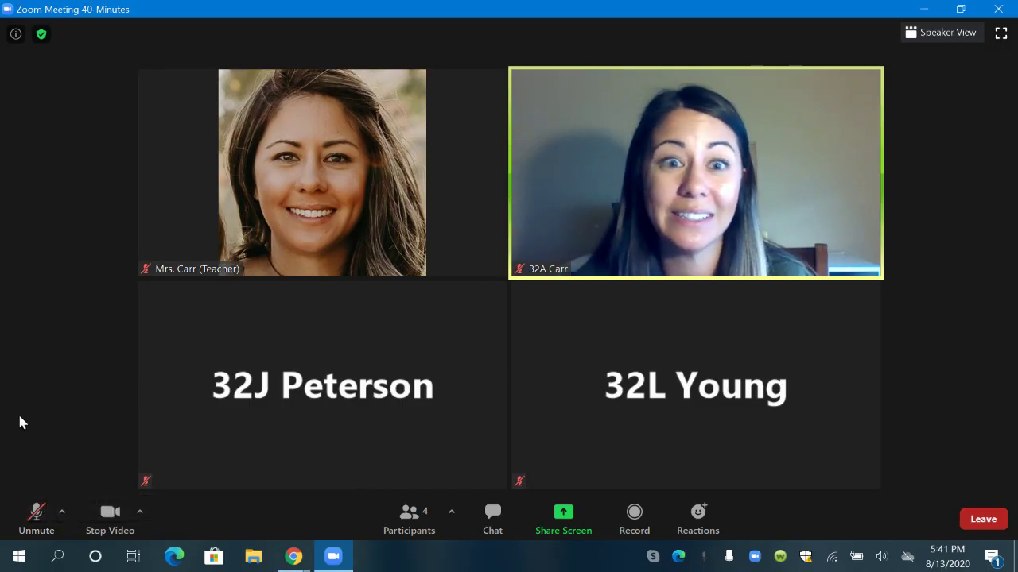
# - Turn the microphone on once more in the meeting, and mute it again
pyautogui.click(9, 532)
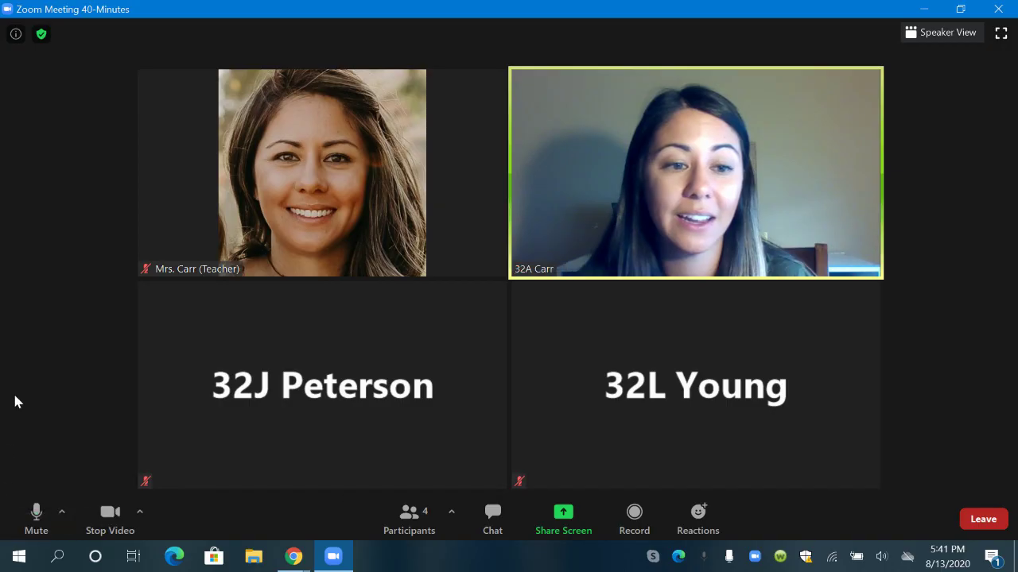
pyautogui.click(12, 526)
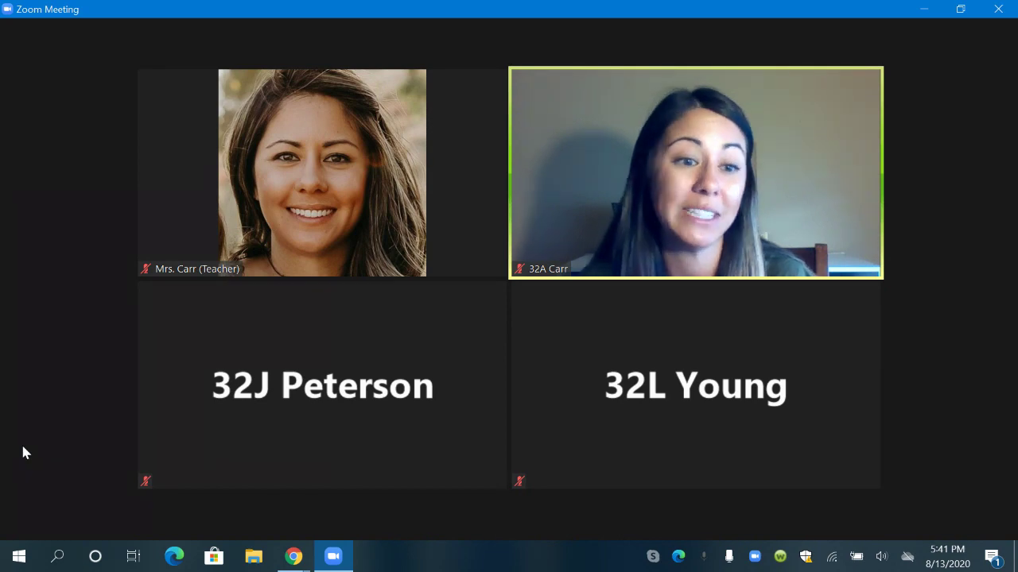
pyautogui.moveTo(31, 456)
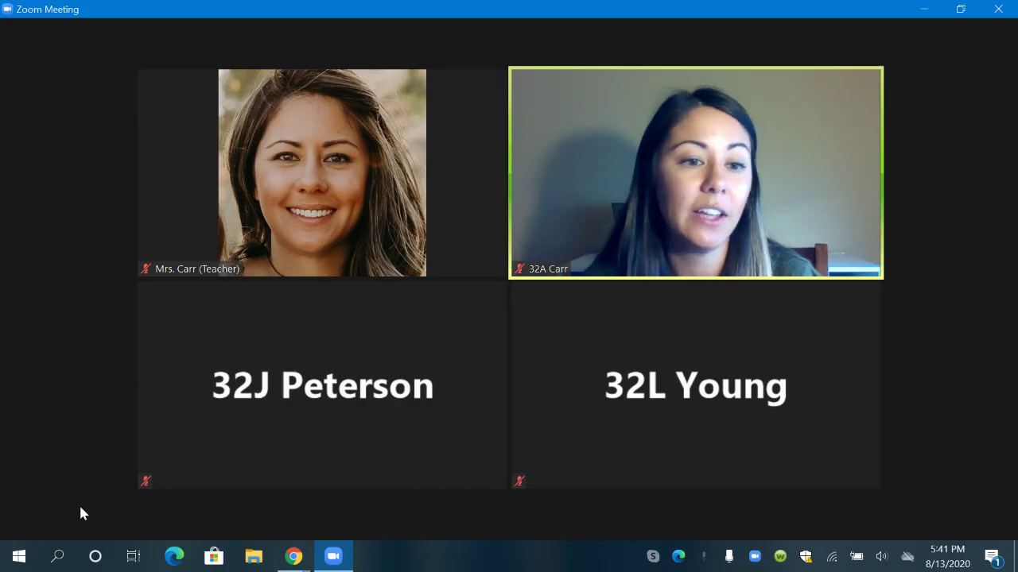
# - Stop the camera video in the meeting and start it again
pyautogui.moveTo(96, 511)
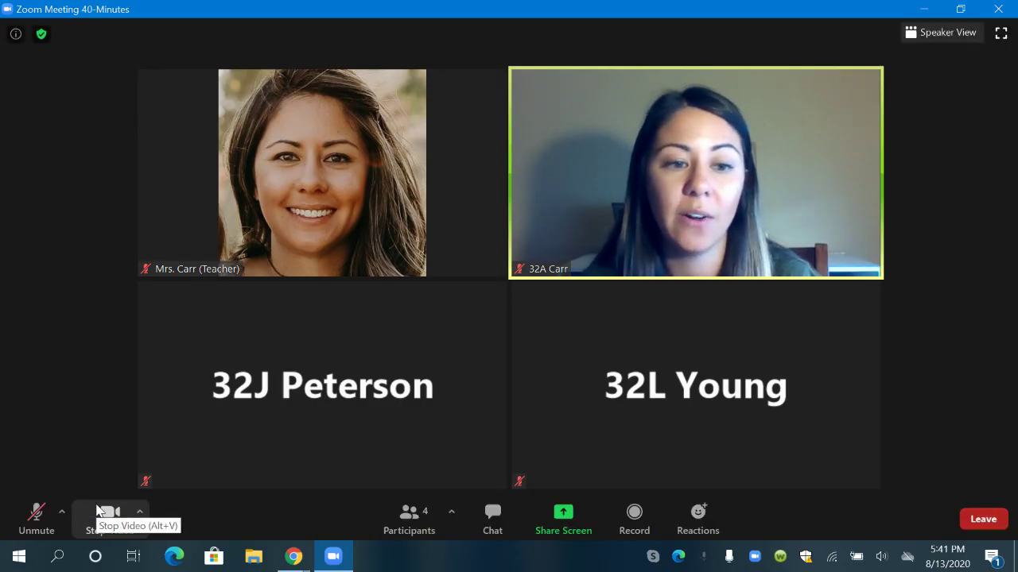
pyautogui.click(97, 510)
pyautogui.moveTo(711, 107)
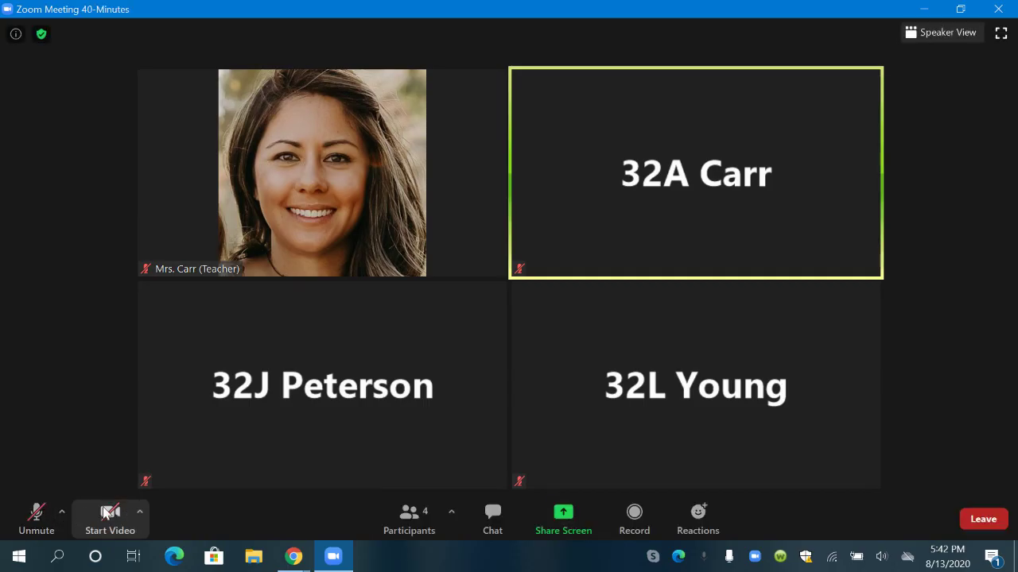
pyautogui.click(103, 531)
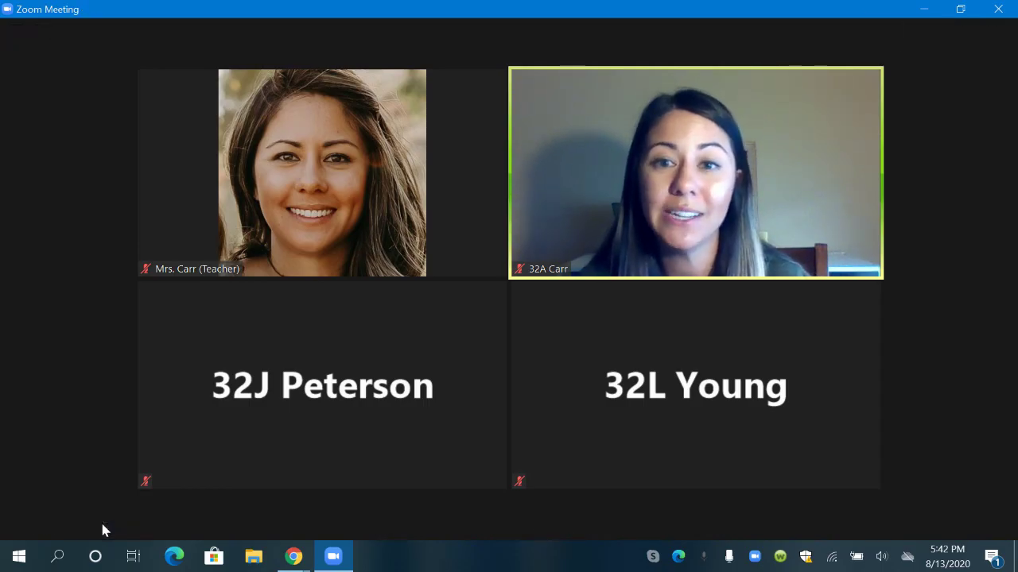
# - Minimize the meeting to its floating thumbnail and view the Zoom Controls slides on audio and video shortcuts in Chrome
pyautogui.click(920, 10)
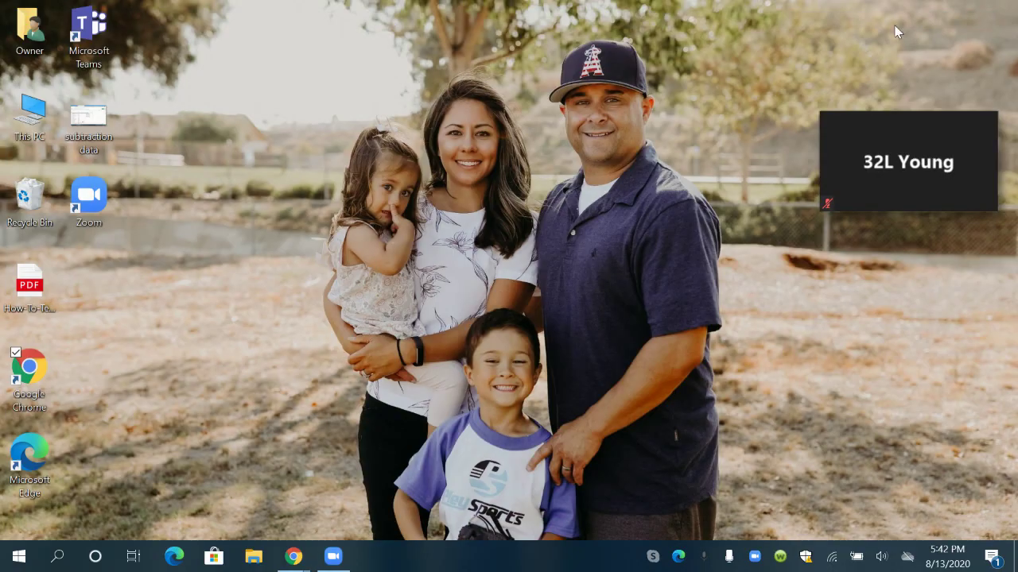
pyautogui.moveTo(294, 561)
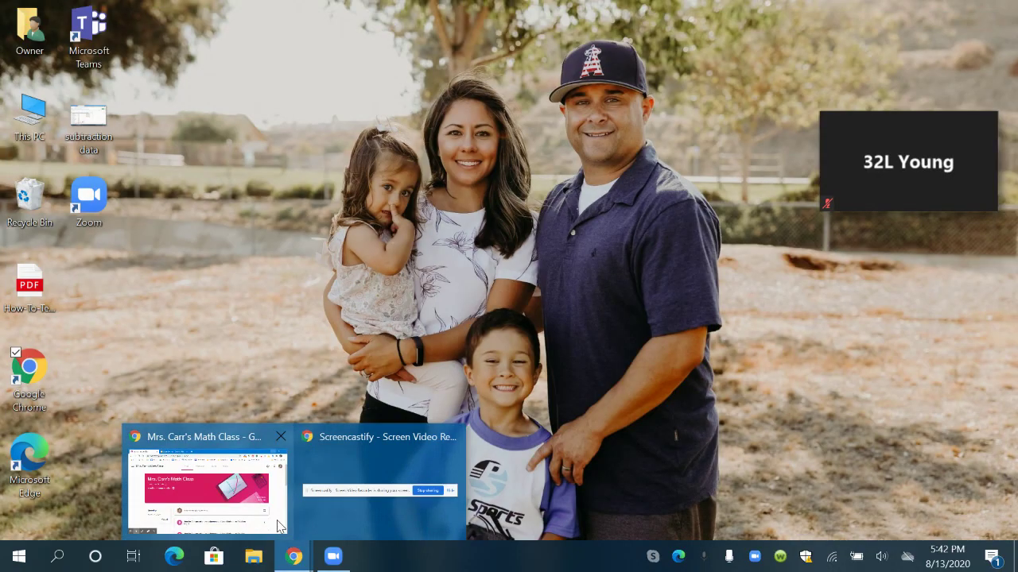
pyautogui.click(257, 488)
pyautogui.click(240, 6)
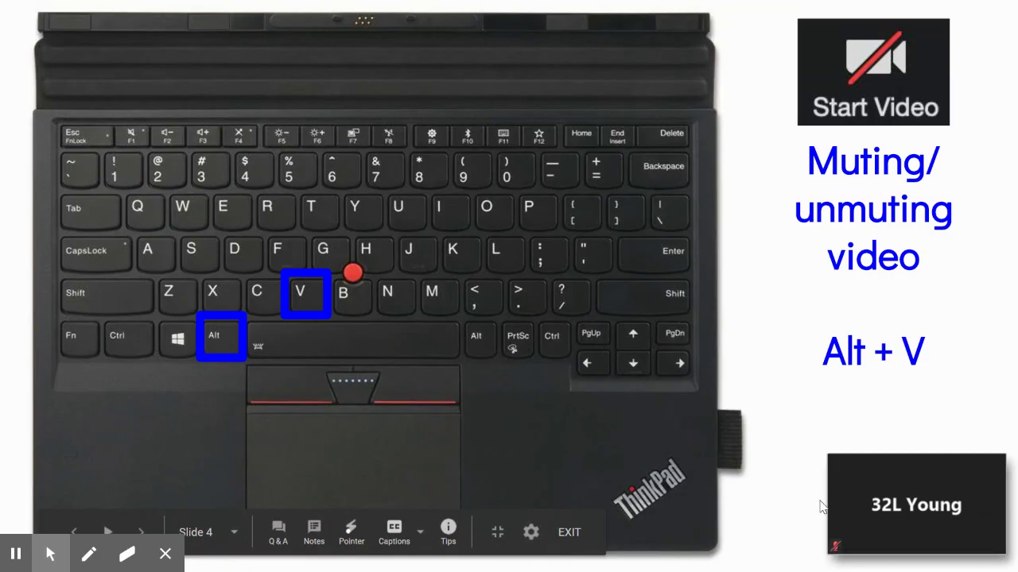
pyautogui.moveTo(976, 481)
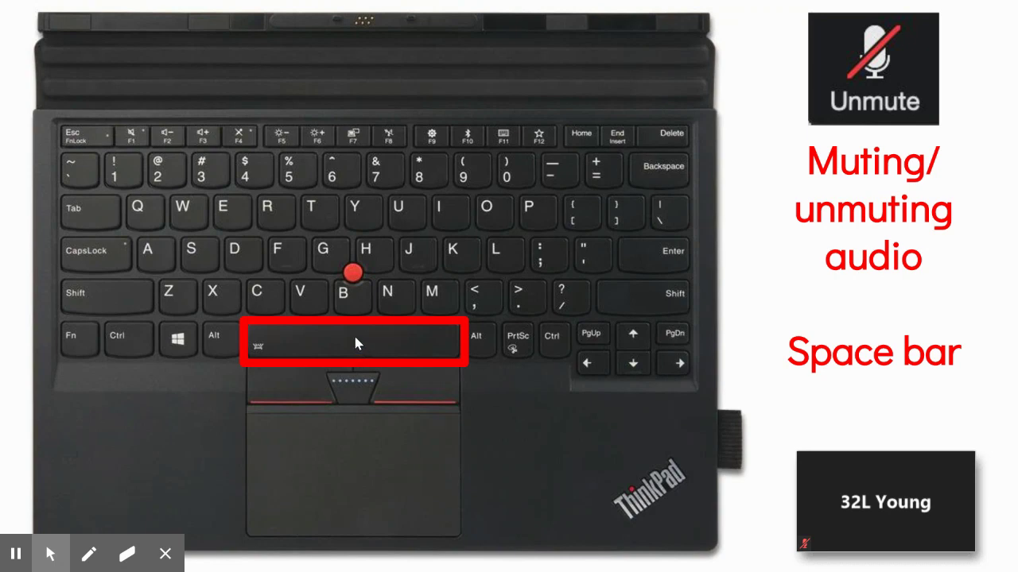
# - Exit the slide presentation and return from Chrome to the full Zoom meeting window
pyautogui.press('Escape')
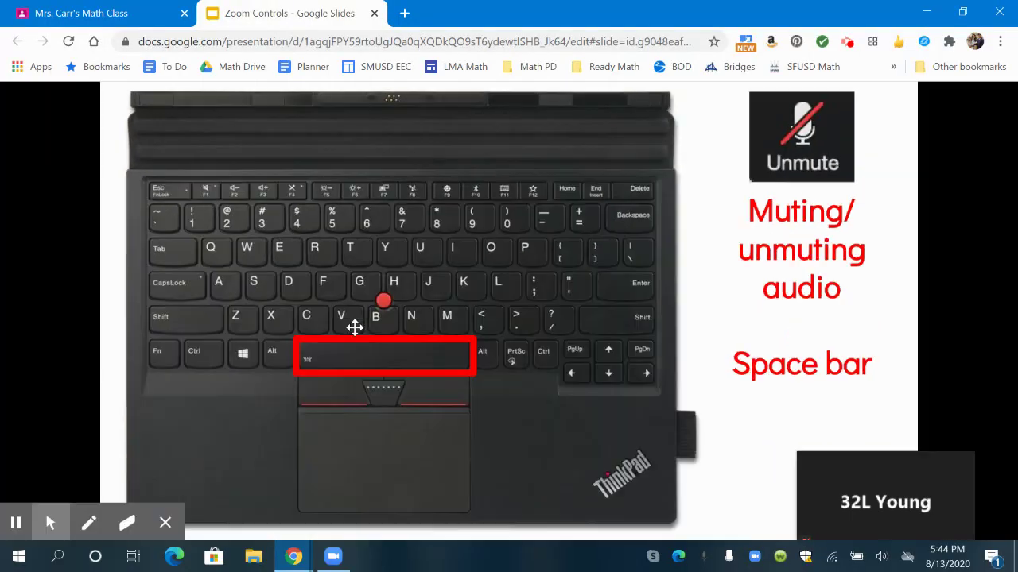
pyautogui.click(930, 11)
pyautogui.click(953, 528)
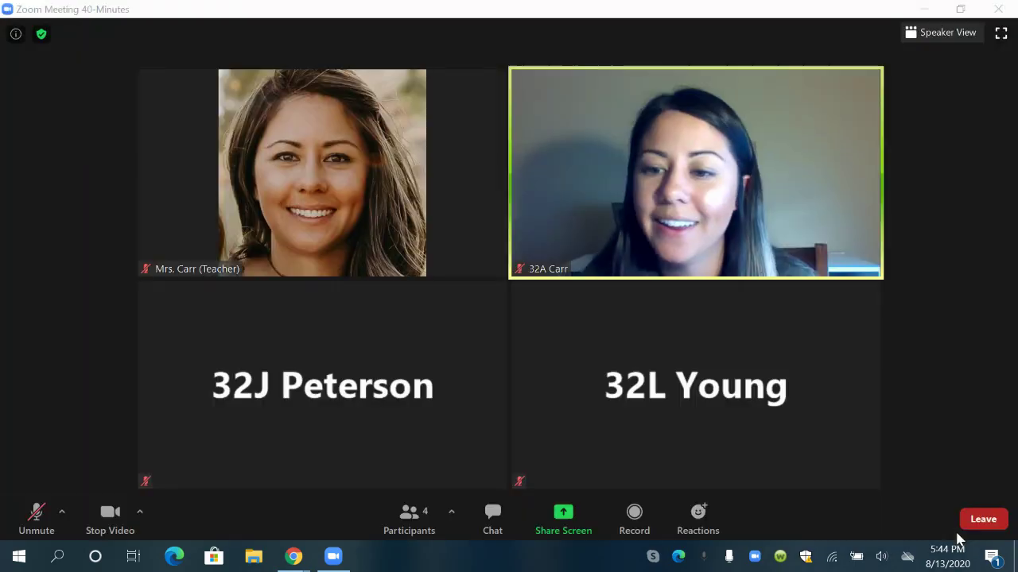